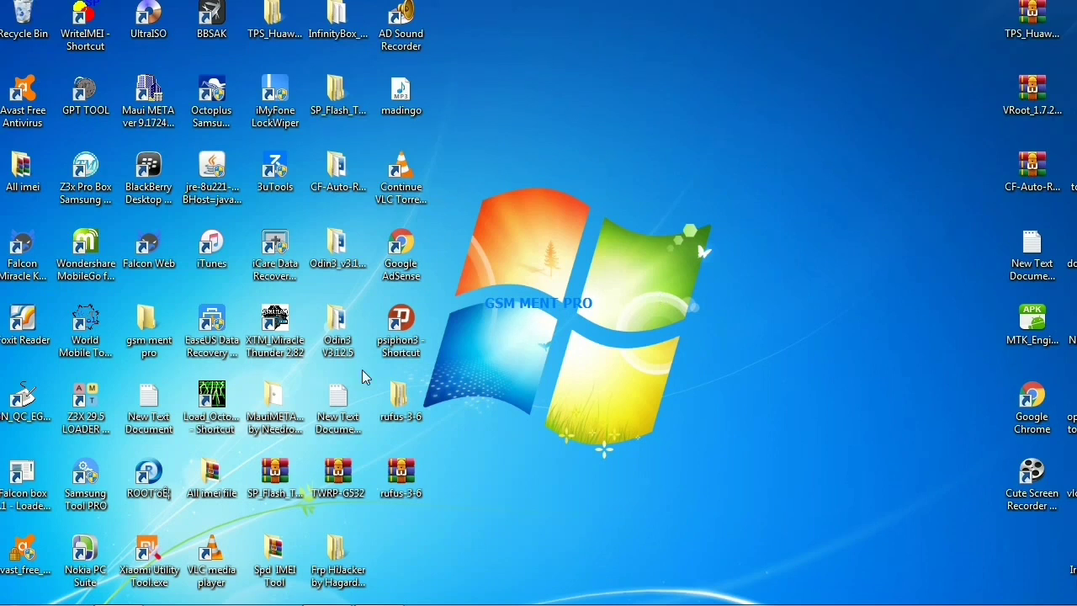
- Launch the AweSun_1.5.0.30116 installer from the gsm ment pro folder
double_click(143, 345)
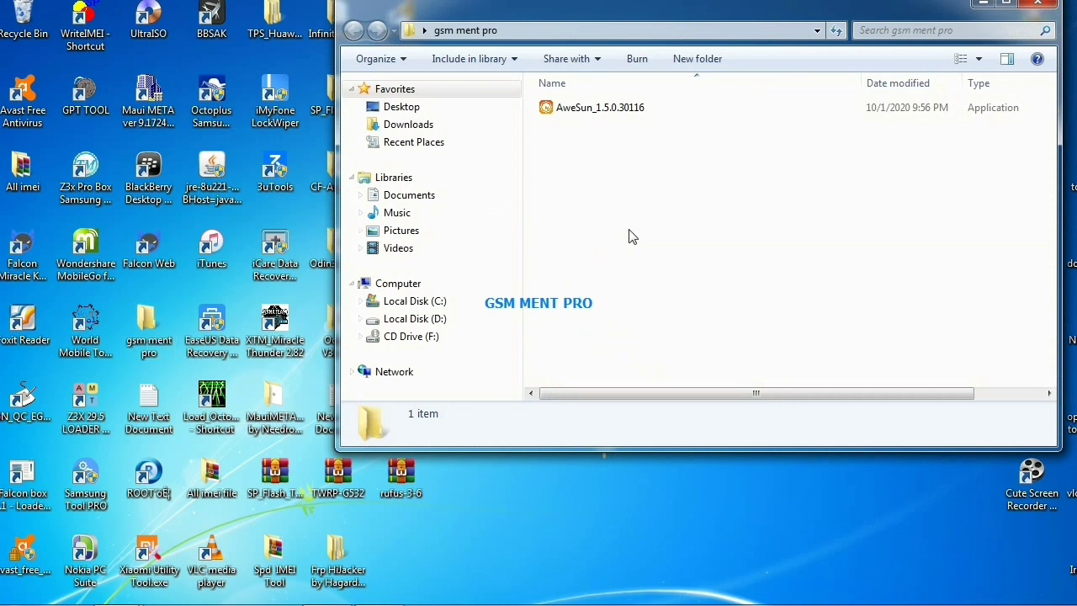
click(654, 111)
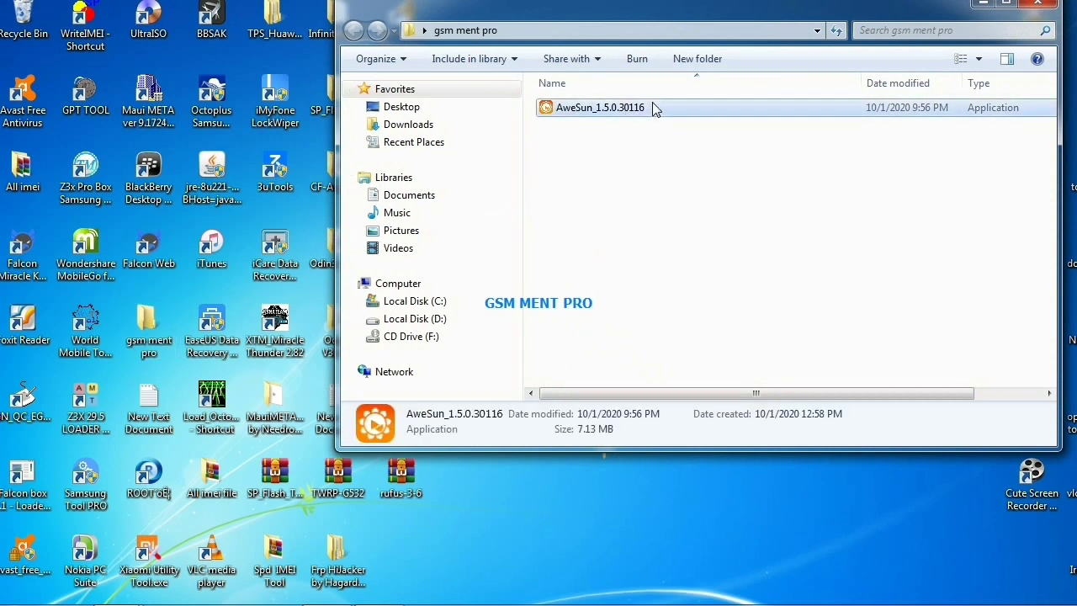
double_click(654, 109)
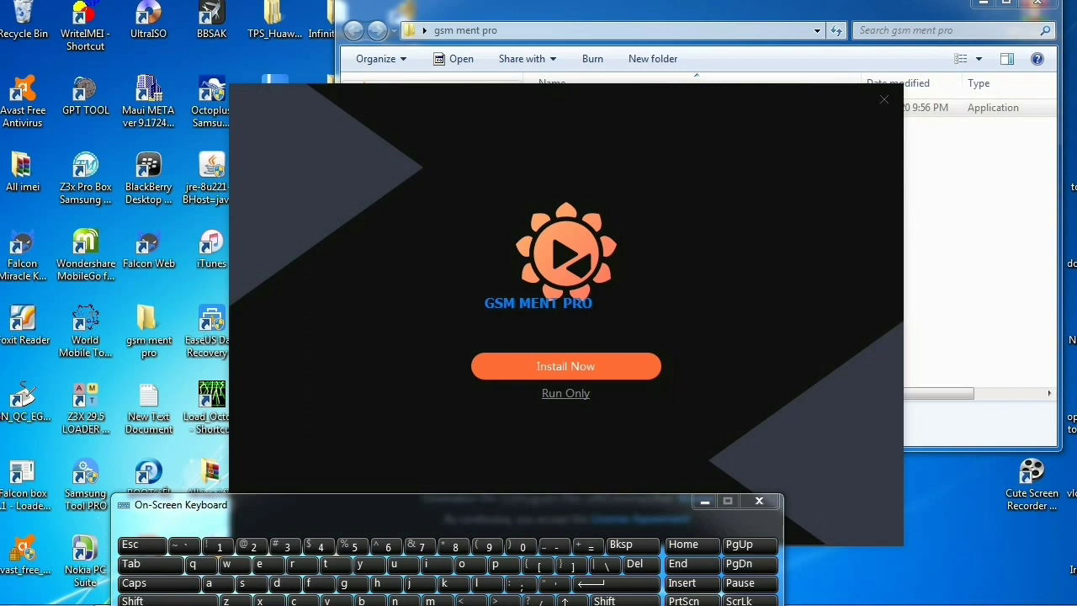
- Minimize the On-Screen Keyboard so the AweSun installer is unobstructed
click(704, 501)
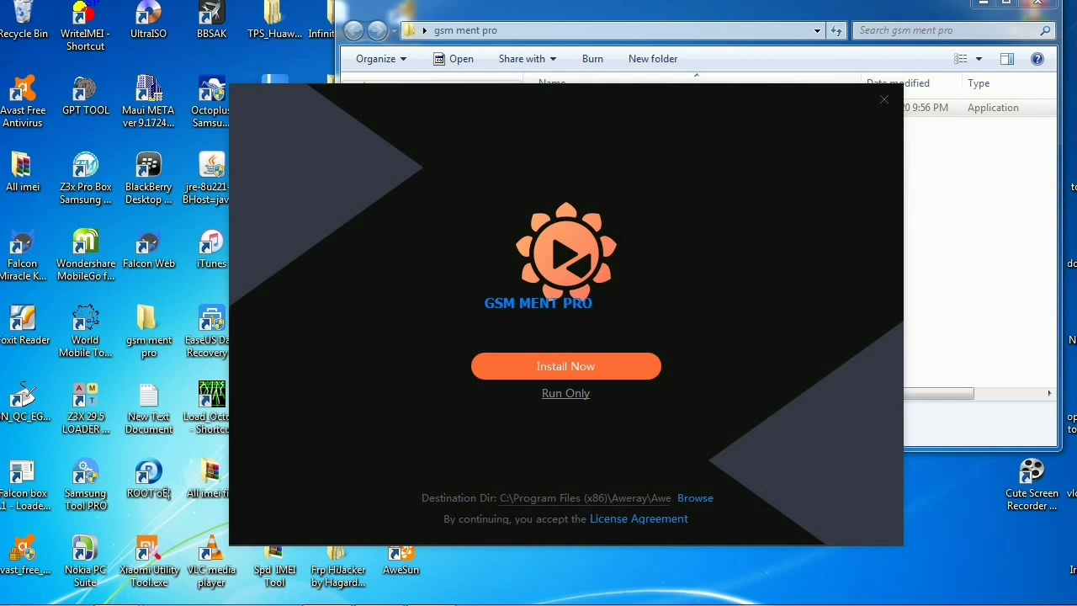
- Install AweSun to its default folder and dismiss the Welcome to AweSun screen
click(565, 366)
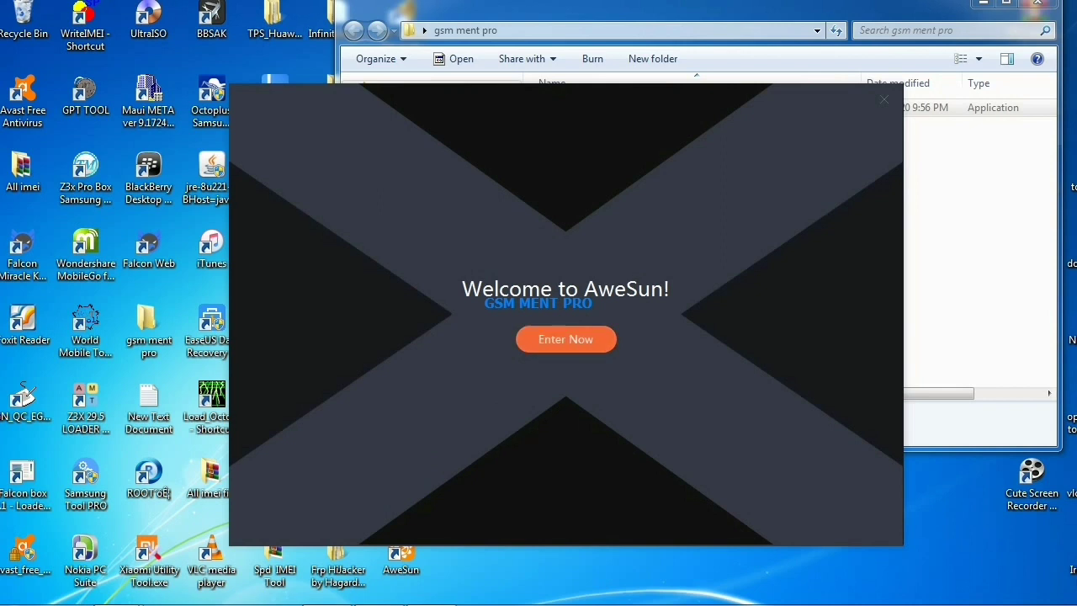
click(566, 339)
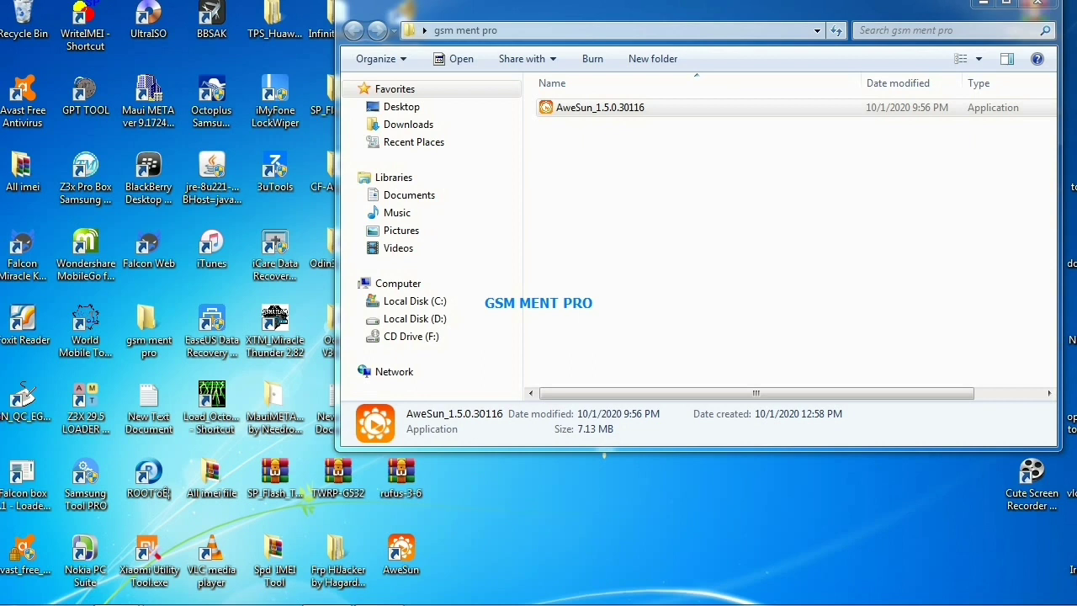
- Refresh the installer folder view and switch AweSun's login to the new-account sign-up form
right_click(685, 241)
click(729, 308)
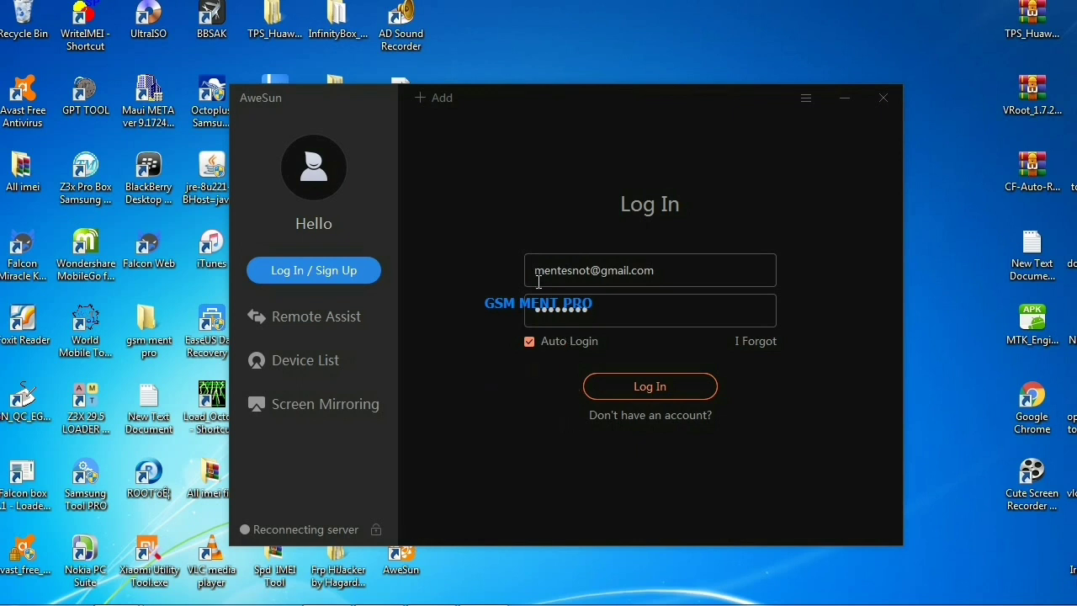
drag(536, 270, 672, 269)
click(669, 273)
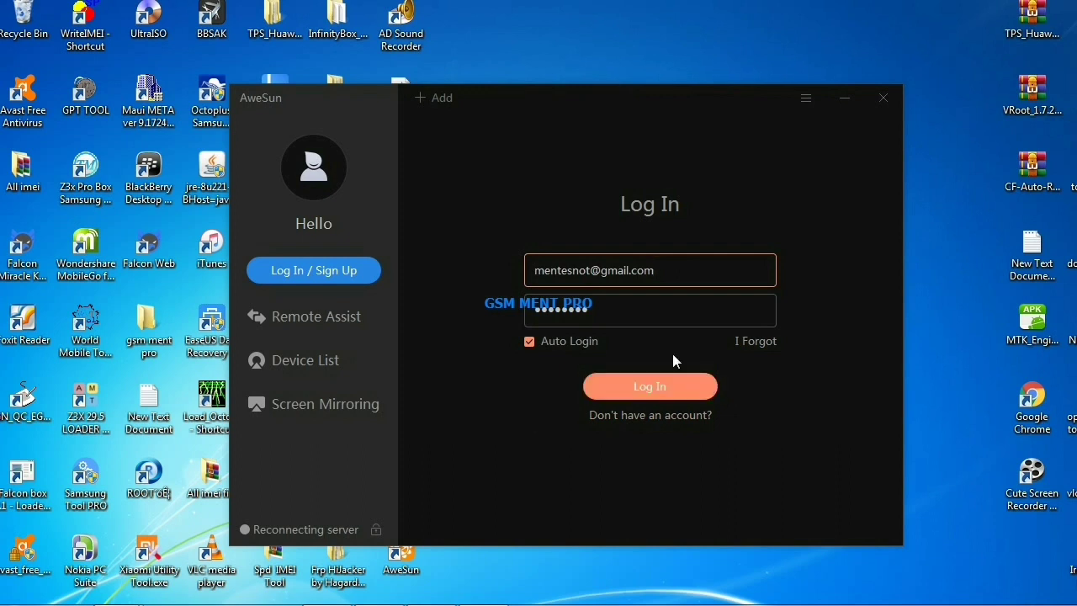
click(627, 418)
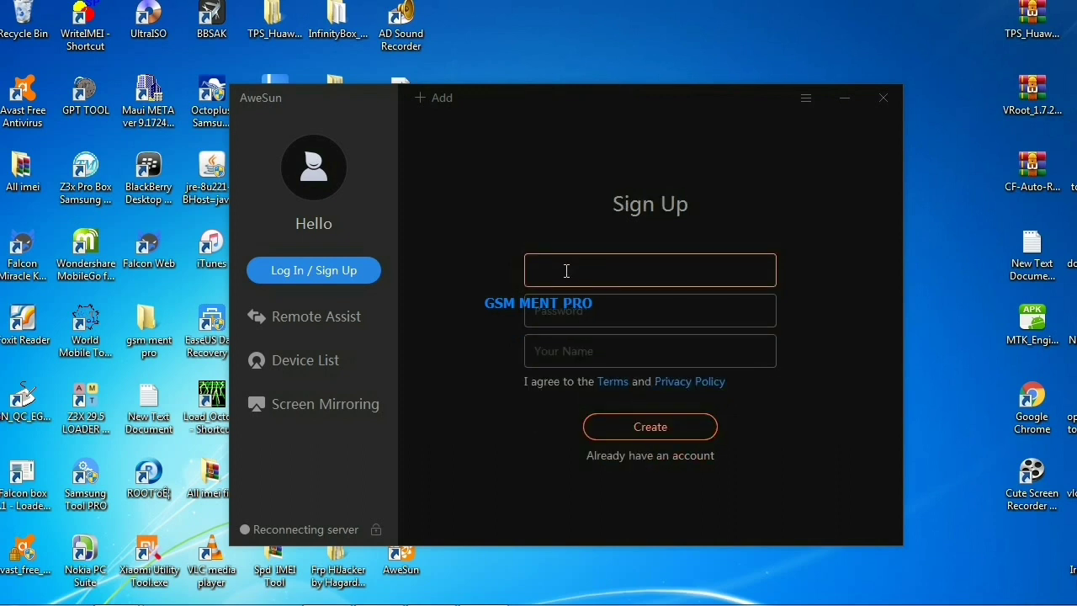
- Step through the Email, Password and Your Name fields, then return to Log In
click(562, 314)
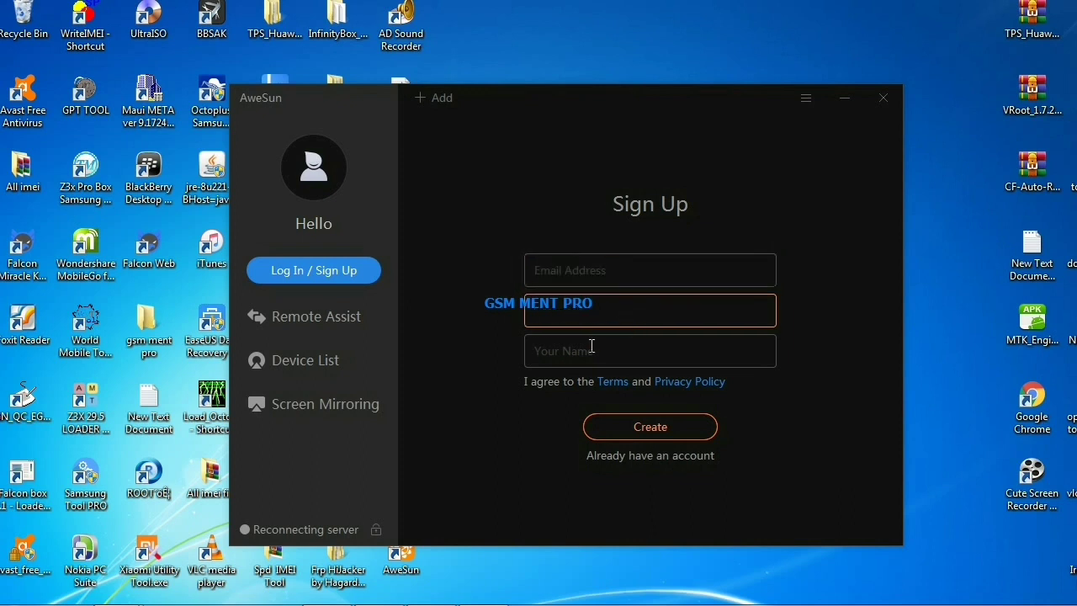
click(545, 353)
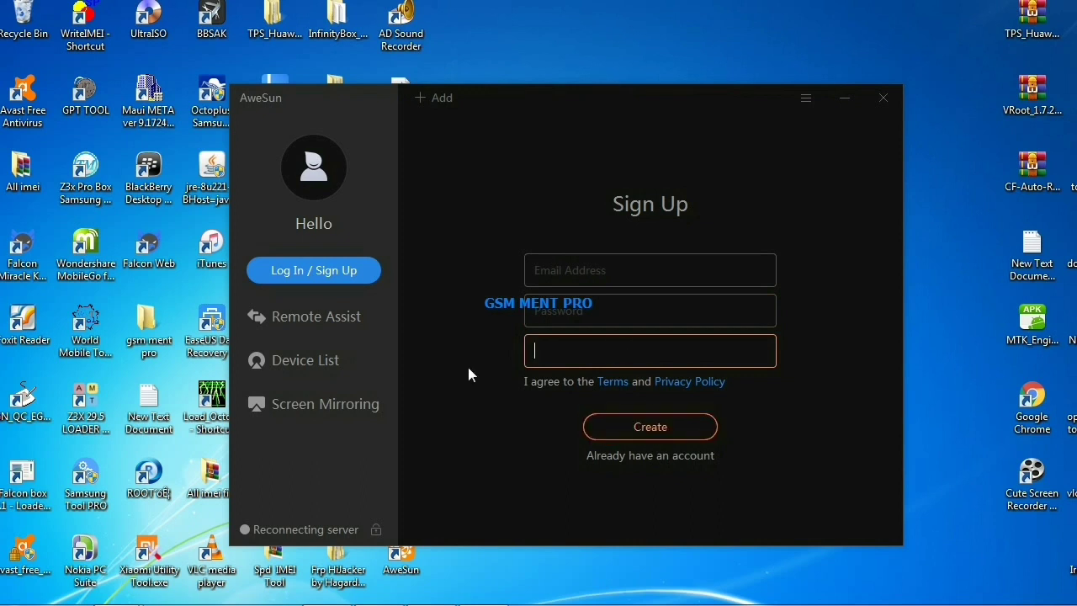
click(326, 270)
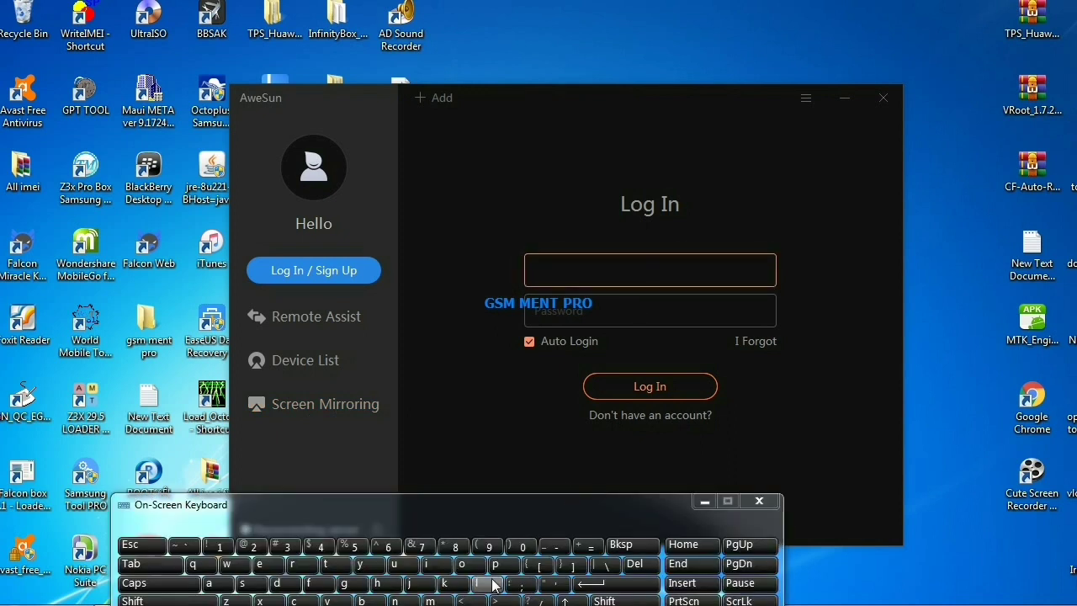
- Type the account e-mail address into the username field with the On-Screen Keyboard
click(444, 600)
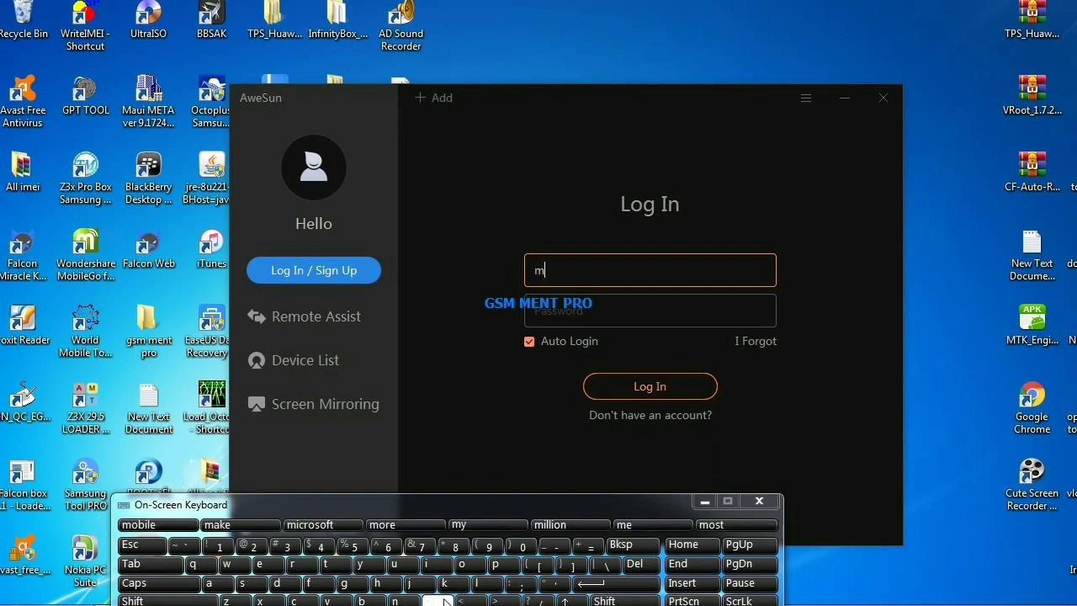
click(260, 564)
click(403, 600)
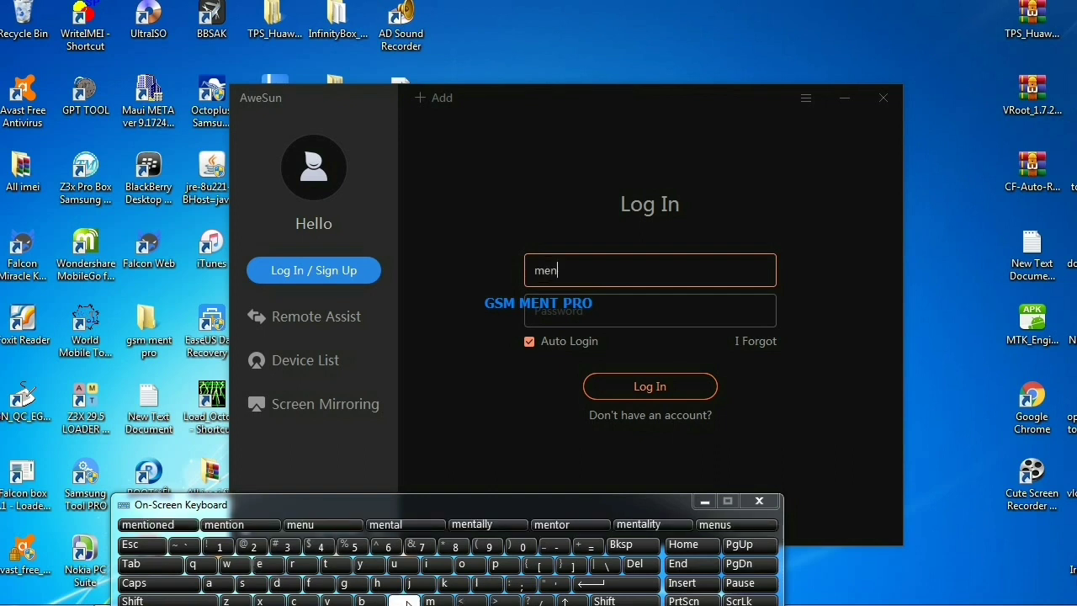
click(335, 565)
click(261, 565)
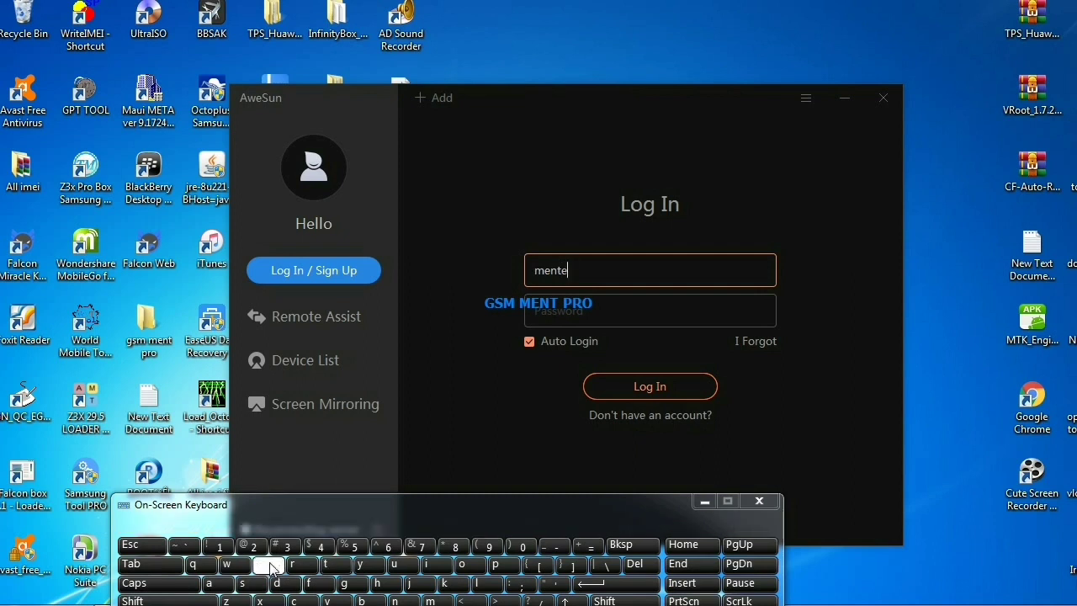
click(242, 583)
click(396, 600)
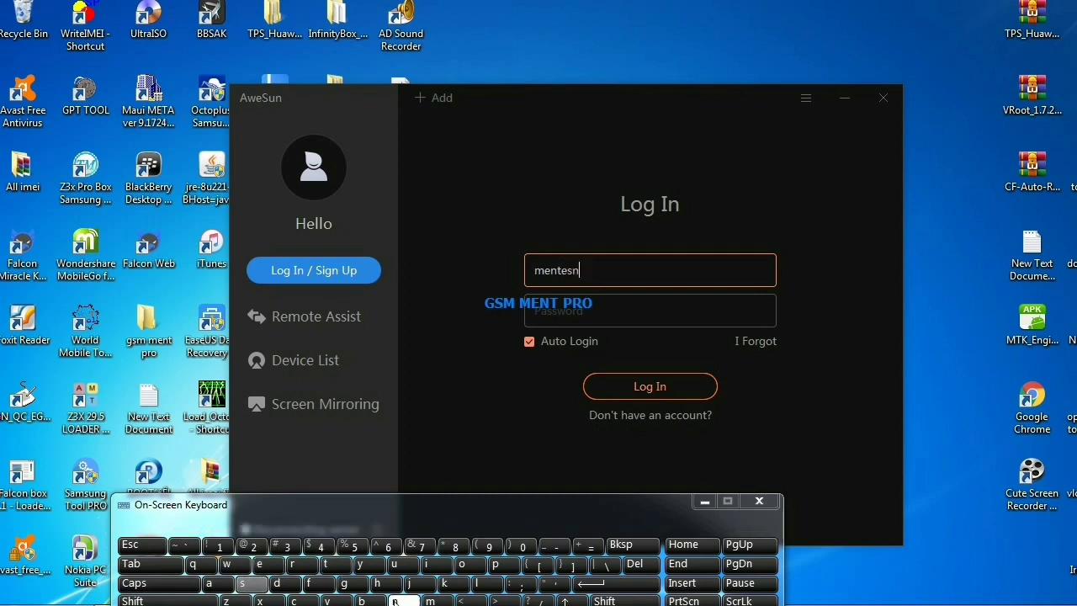
click(462, 565)
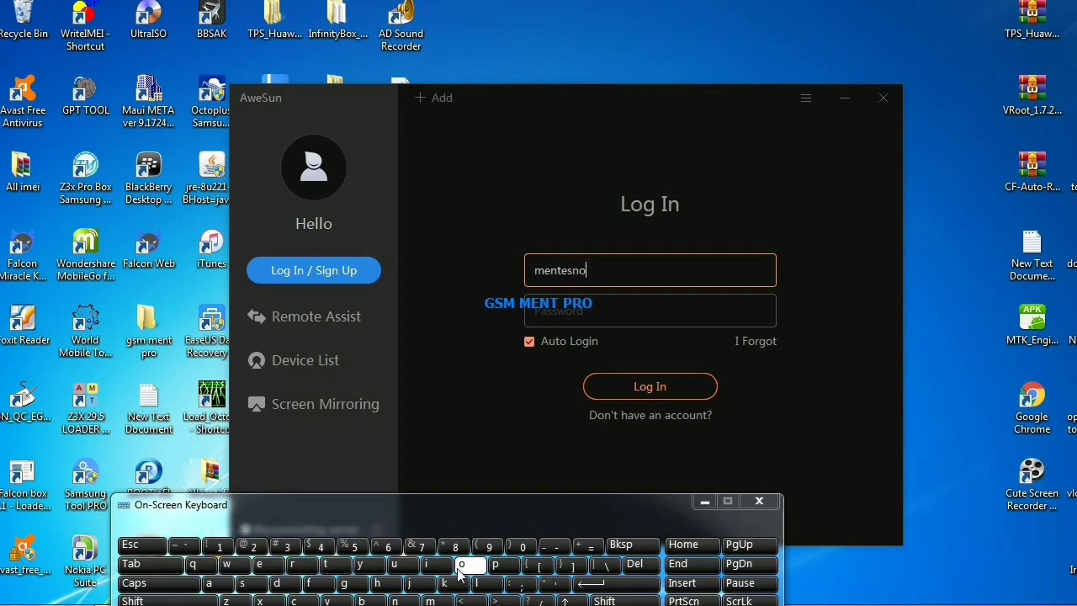
click(341, 569)
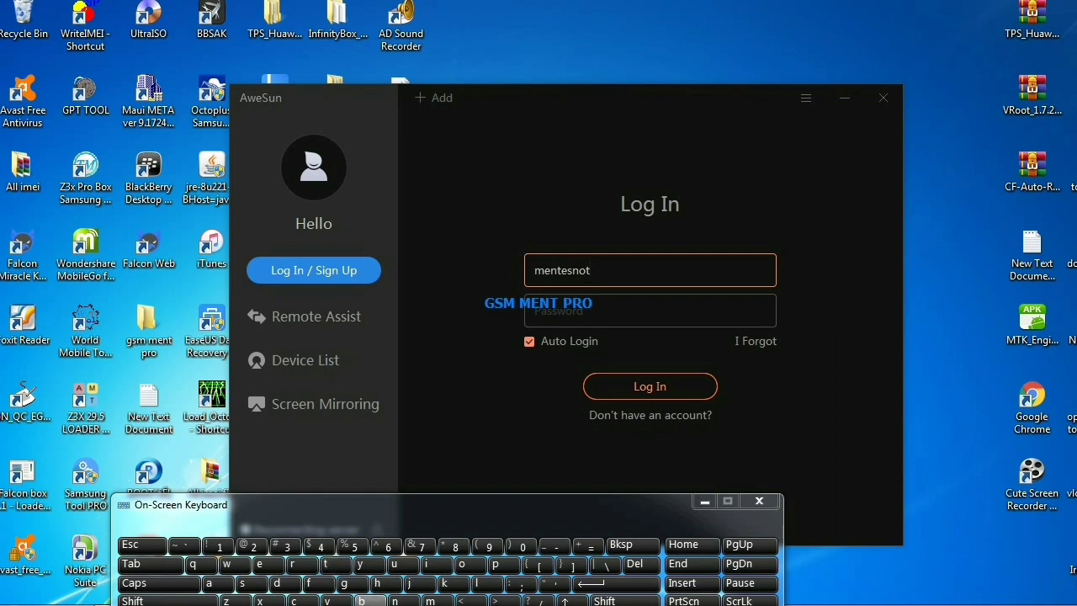
click(188, 600)
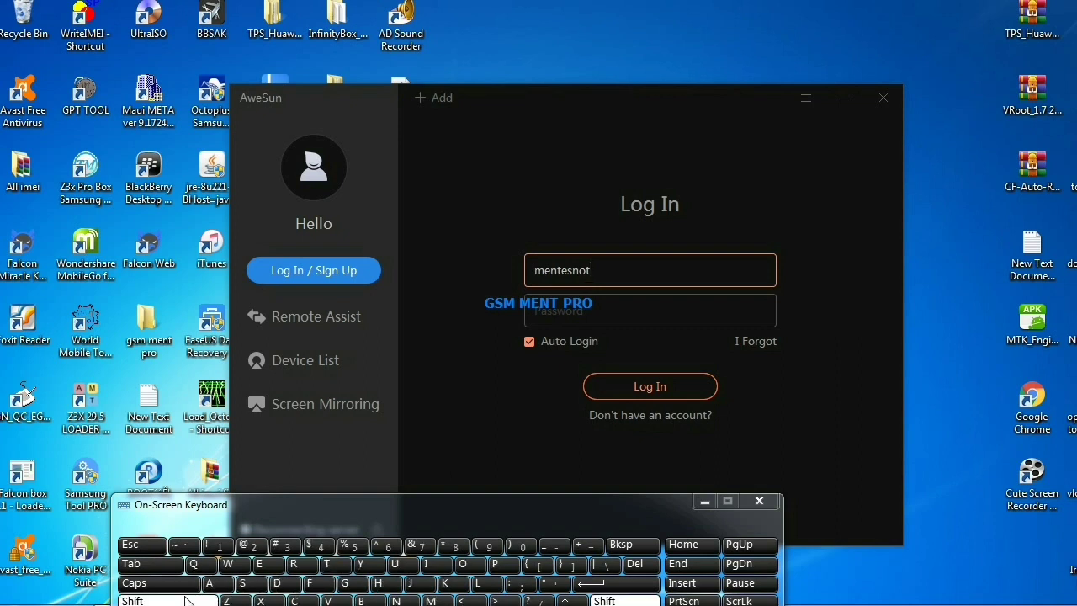
click(257, 547)
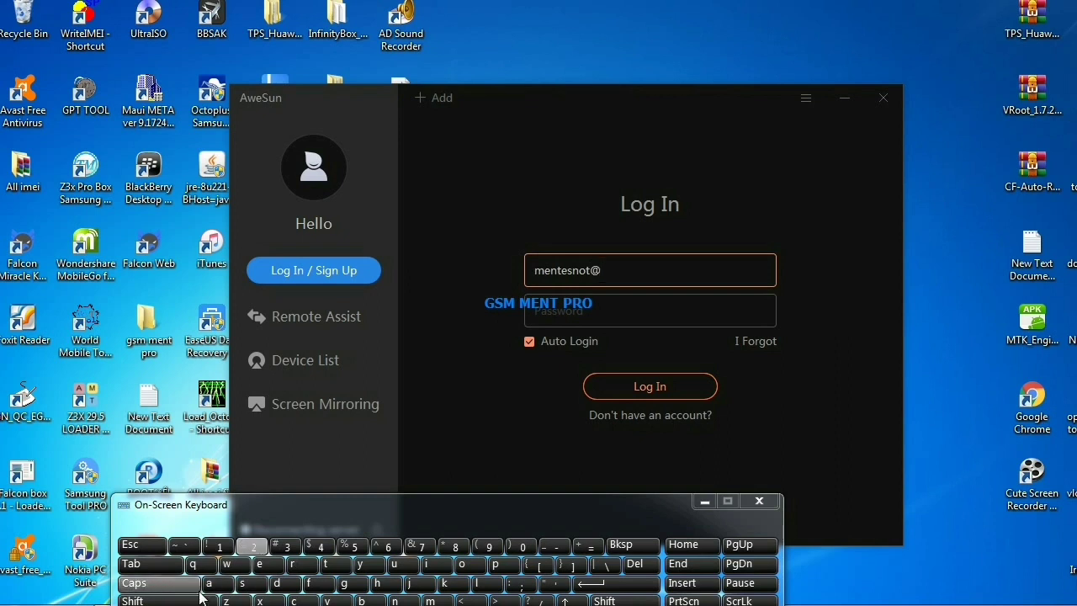
click(352, 584)
click(430, 600)
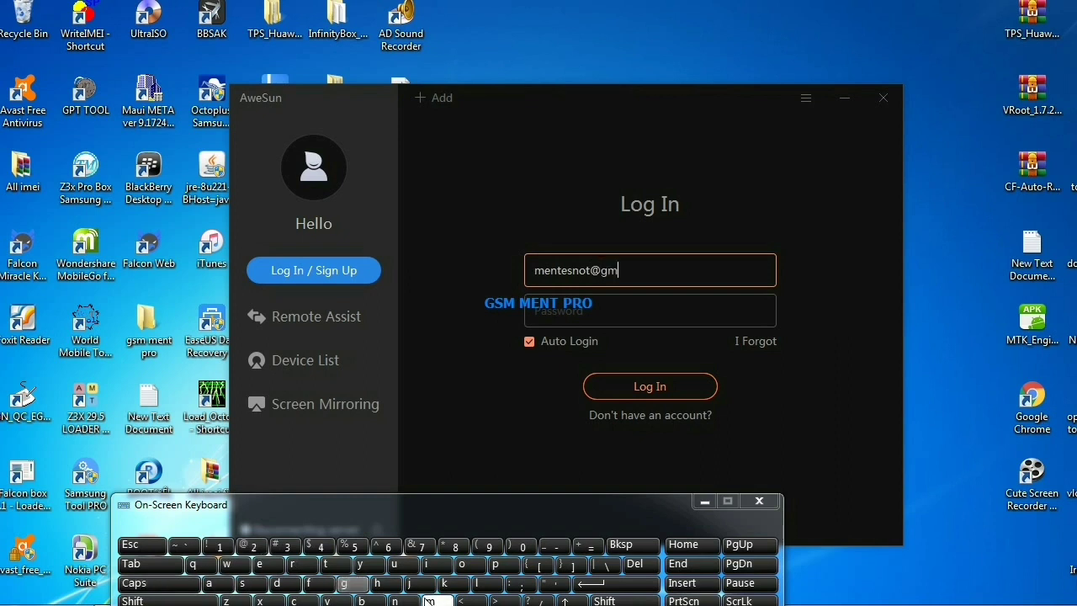
click(217, 583)
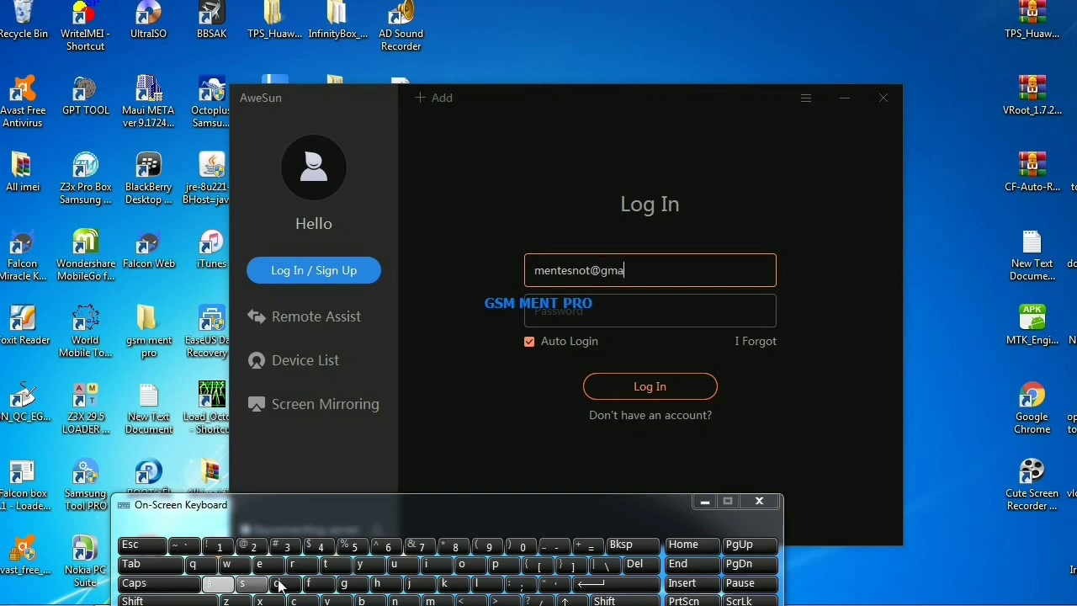
click(429, 569)
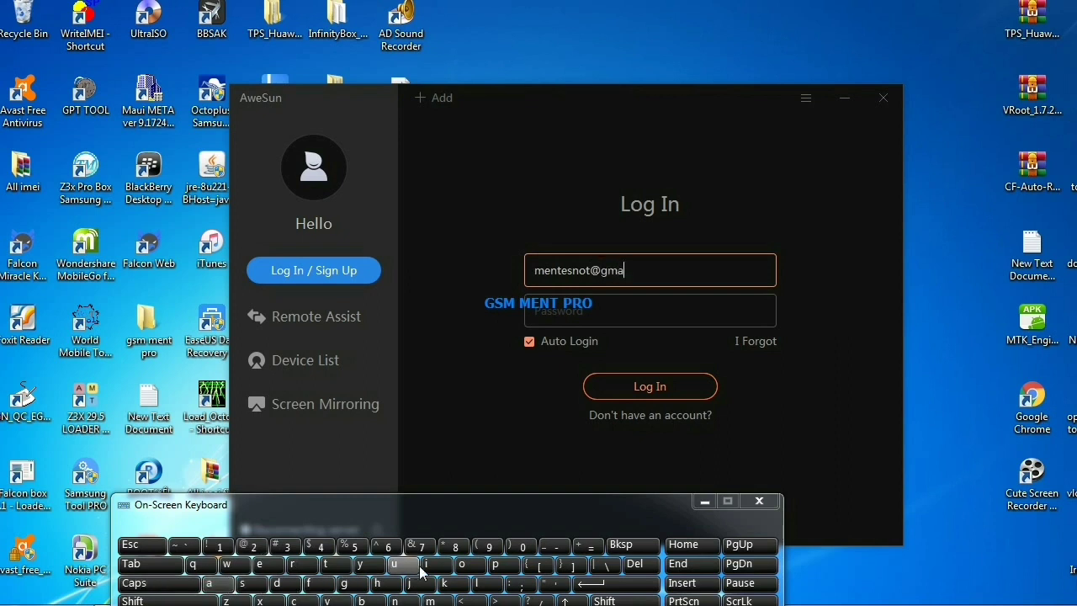
click(477, 583)
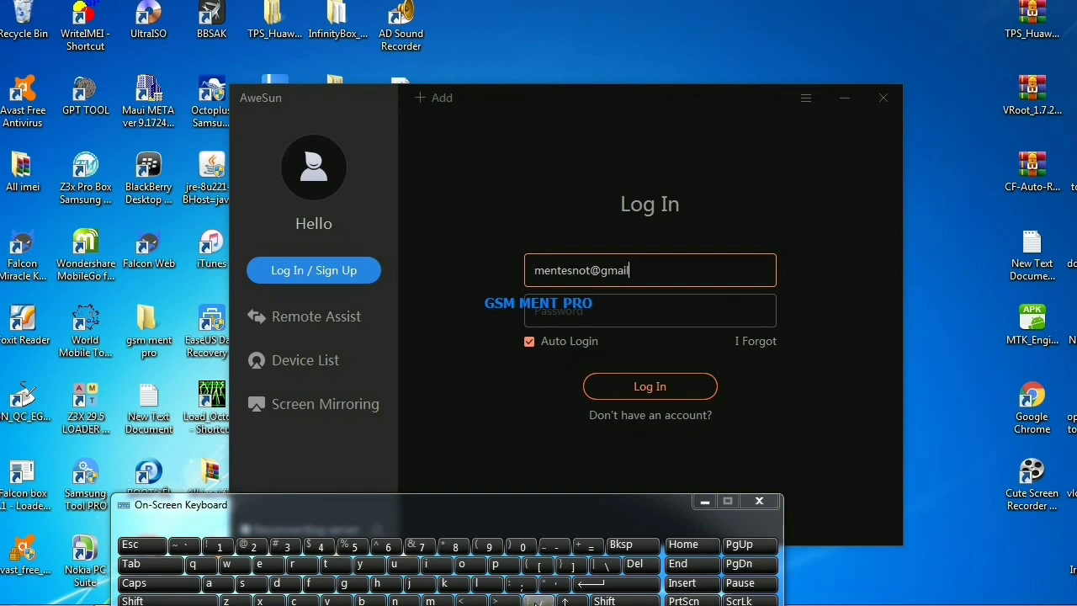
click(508, 601)
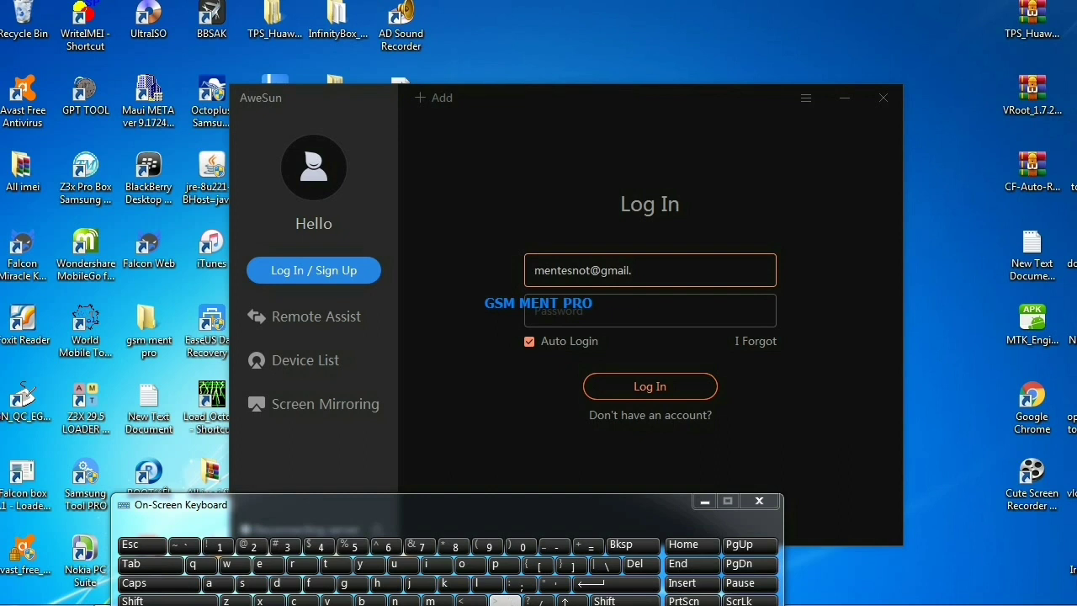
click(301, 601)
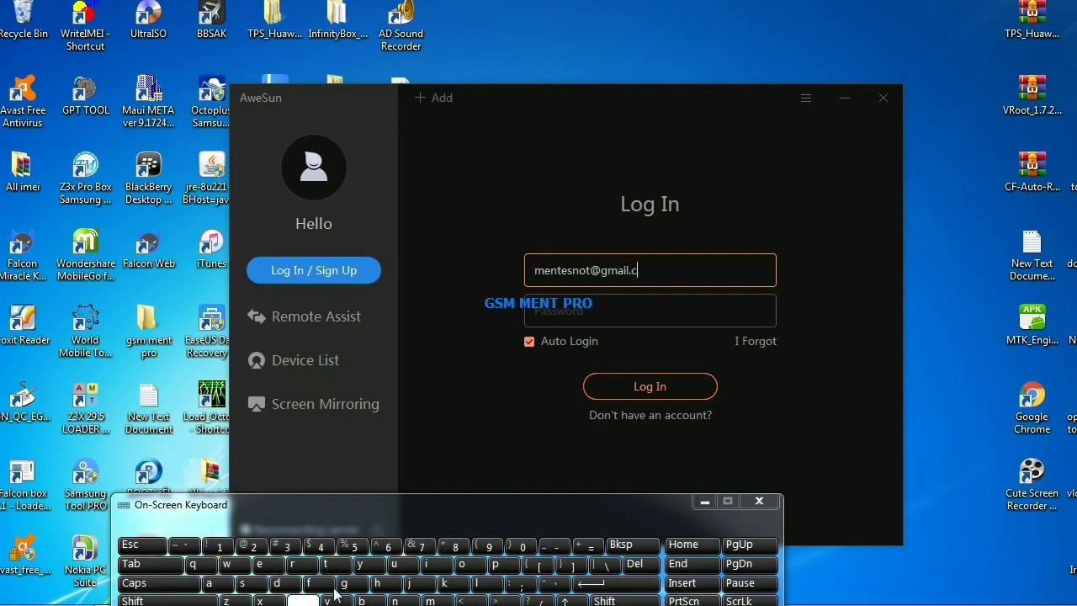
click(481, 569)
click(434, 601)
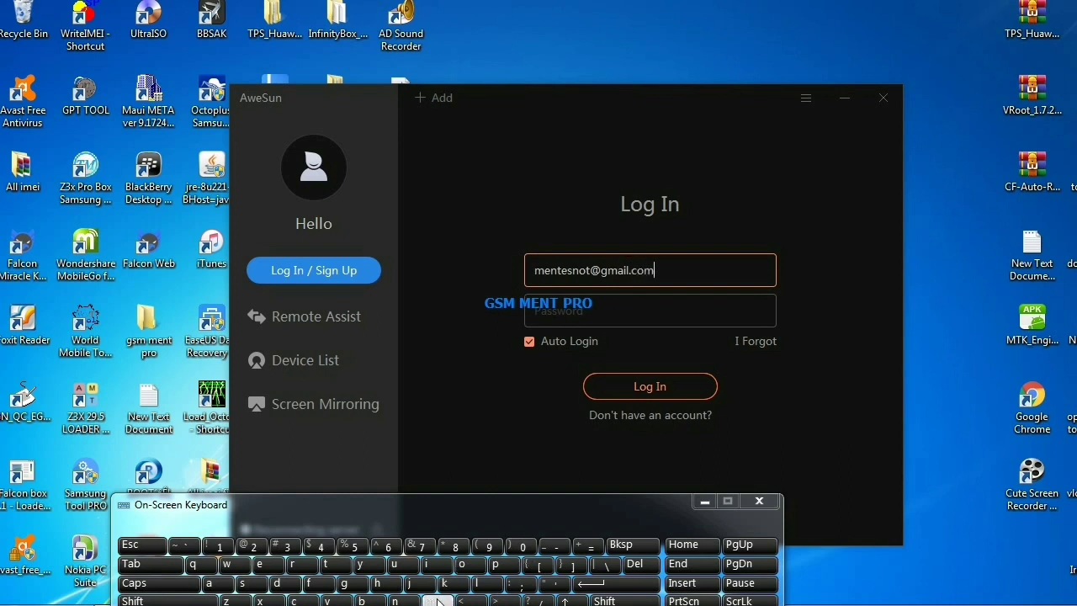
- Enter the account password and submit the Log In form
click(563, 310)
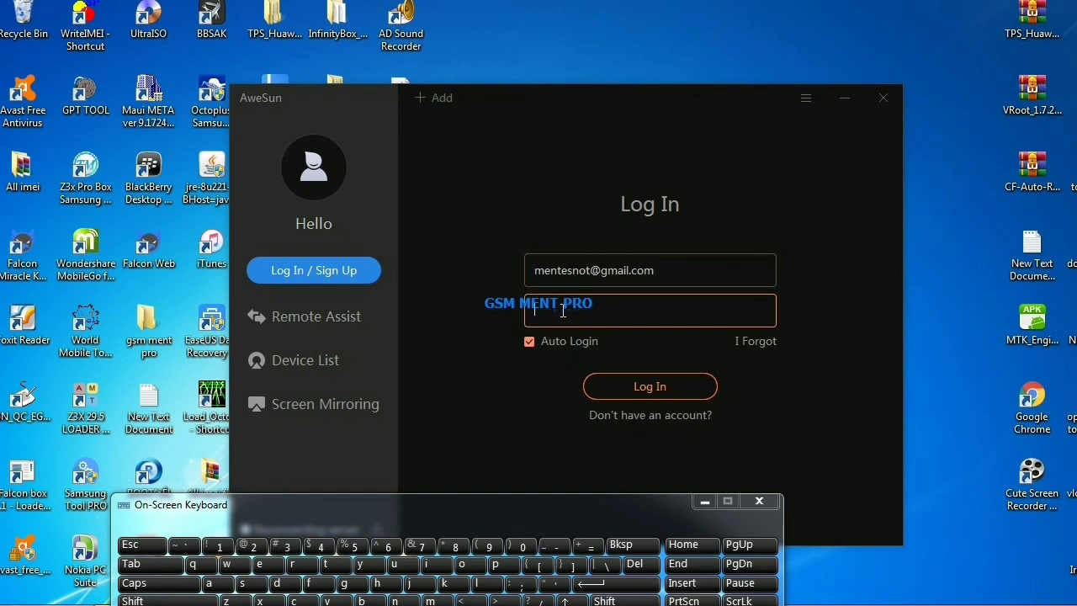
click(226, 551)
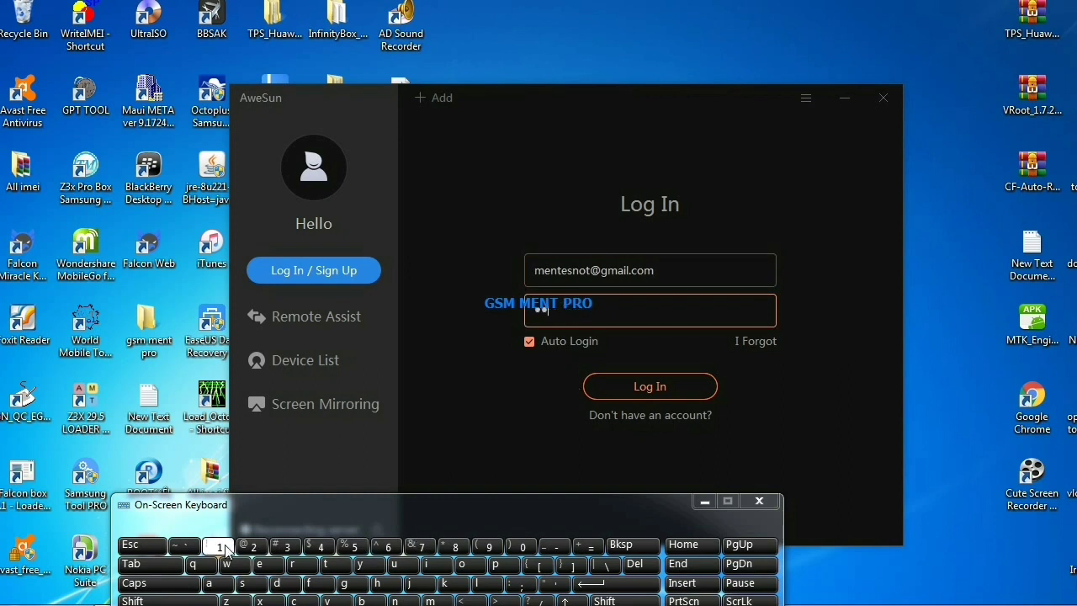
click(225, 552)
click(256, 548)
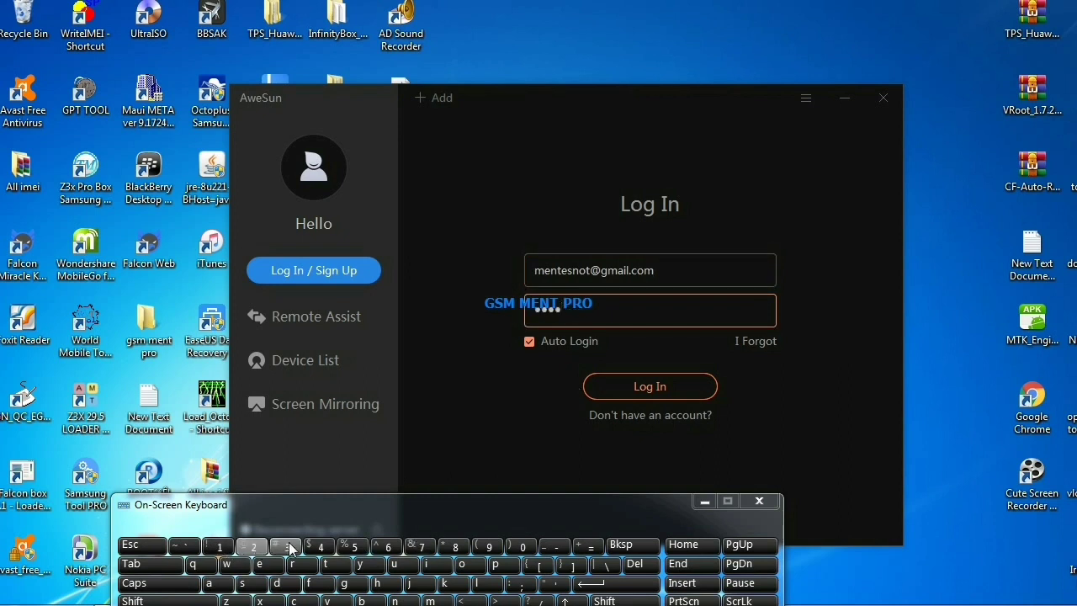
click(286, 548)
click(324, 552)
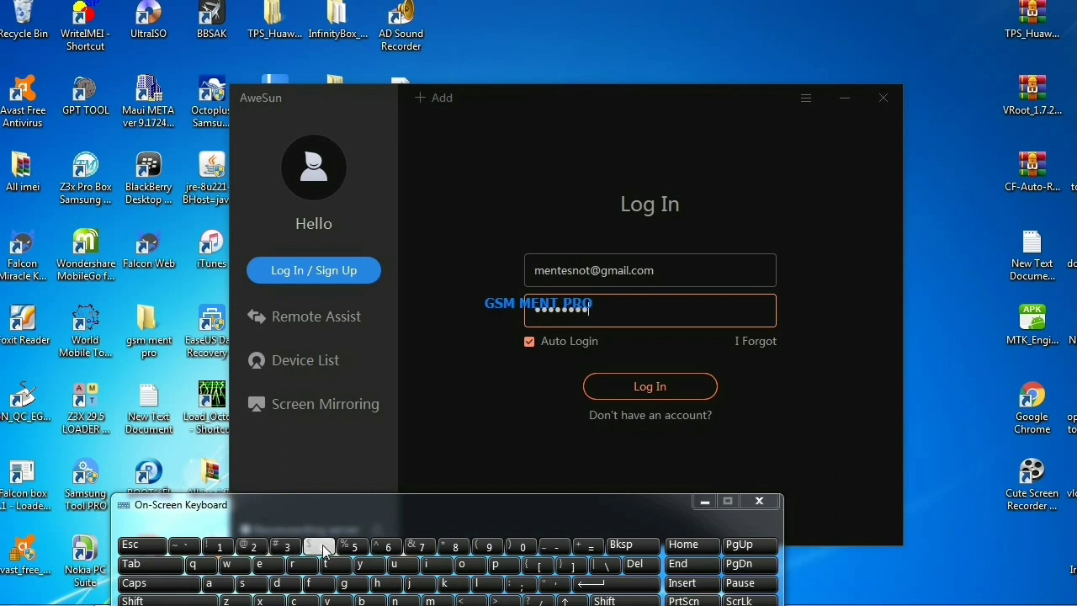
click(634, 389)
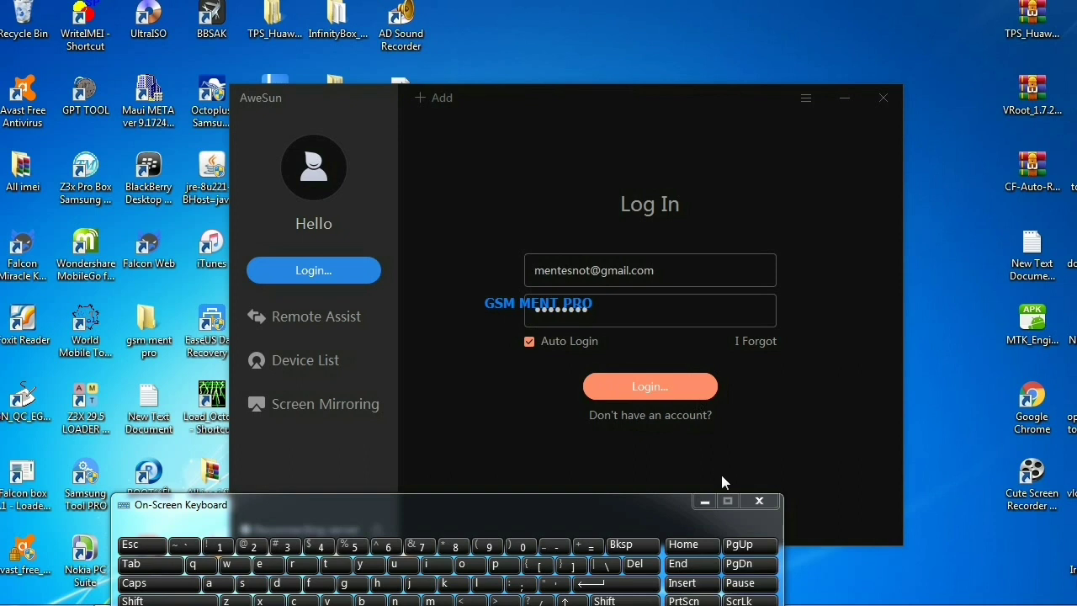
- Close the On-Screen Keyboard and decline device binding with Not Now
click(704, 501)
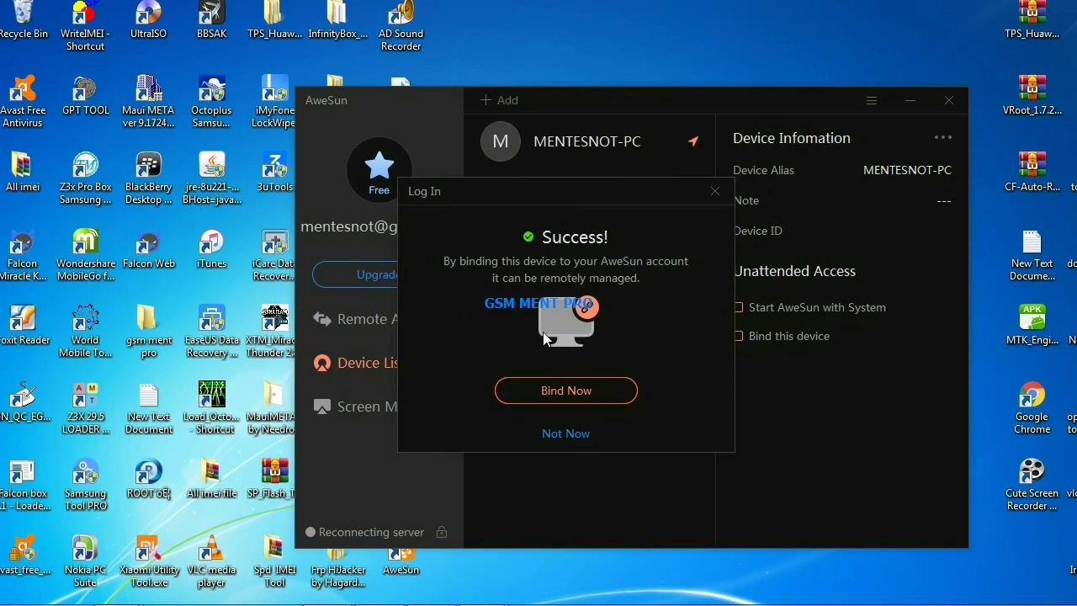
click(559, 434)
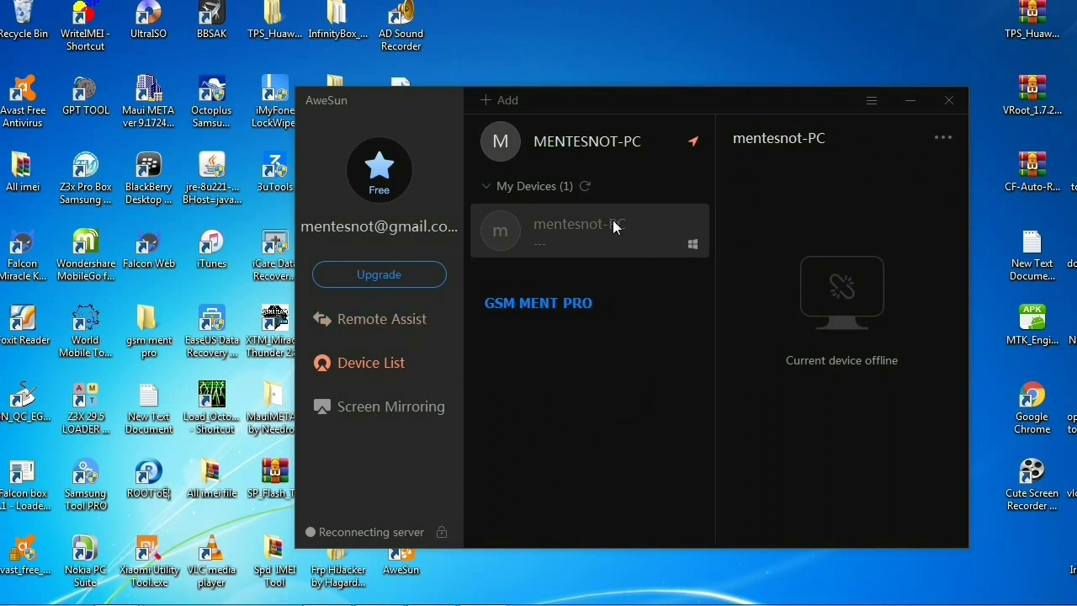
- Show this PC's Remote Assist Device ID and Passcode for the phone to connect
click(404, 322)
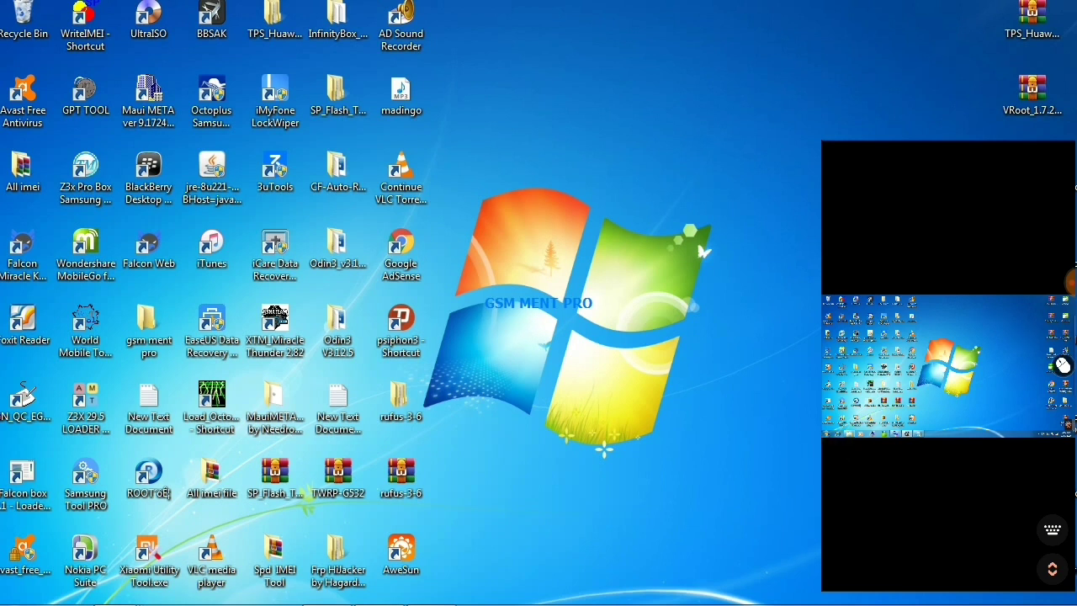
key(super)
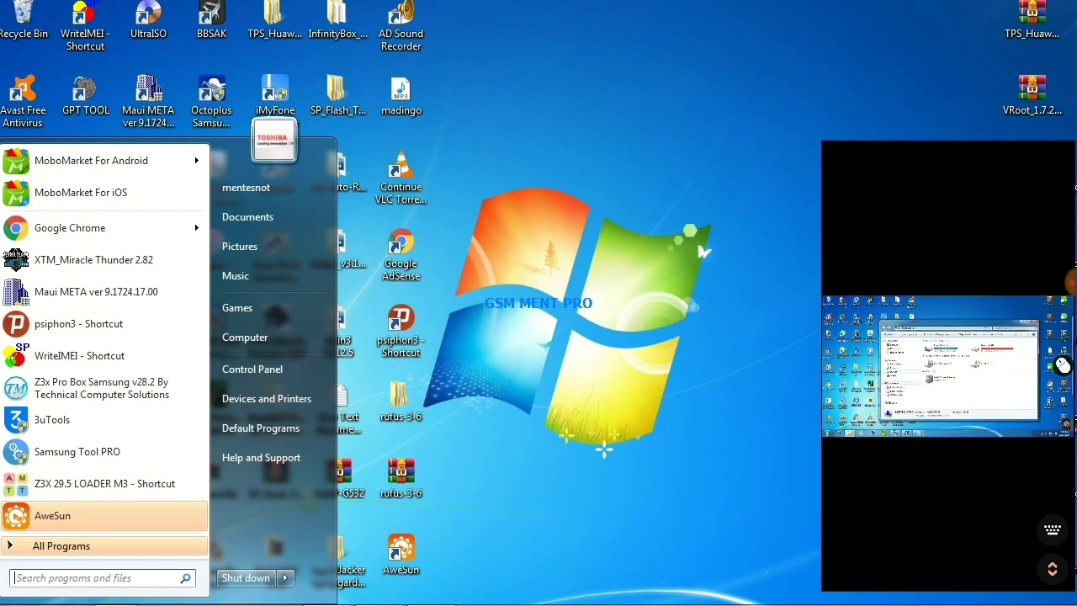
key(Escape)
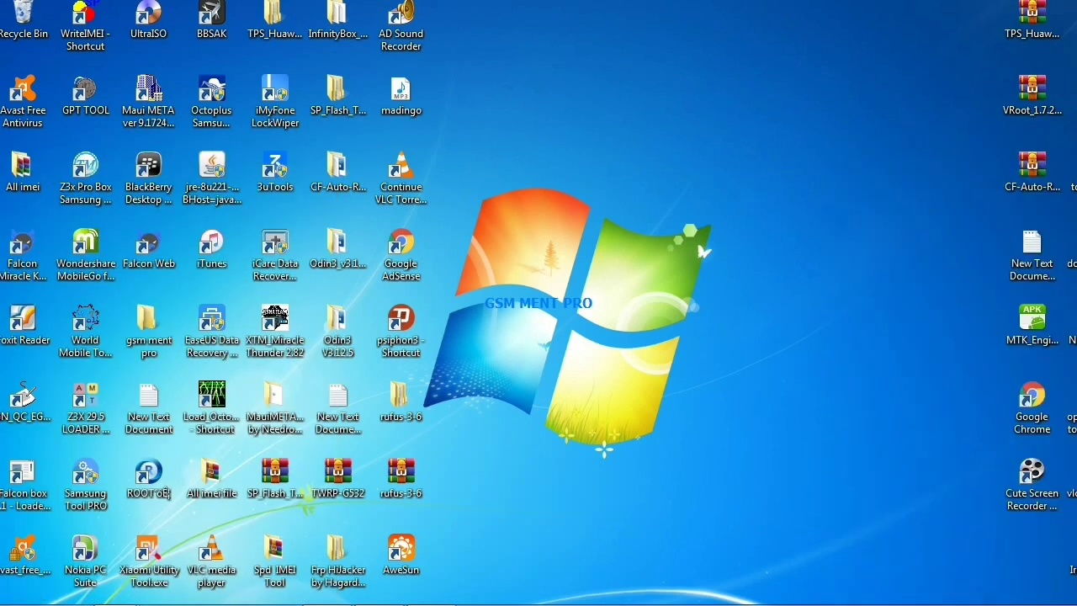
click(17, 599)
- Reopen AweSun from the Start menu and display the Screen Mirroring QR code
click(52, 515)
click(389, 396)
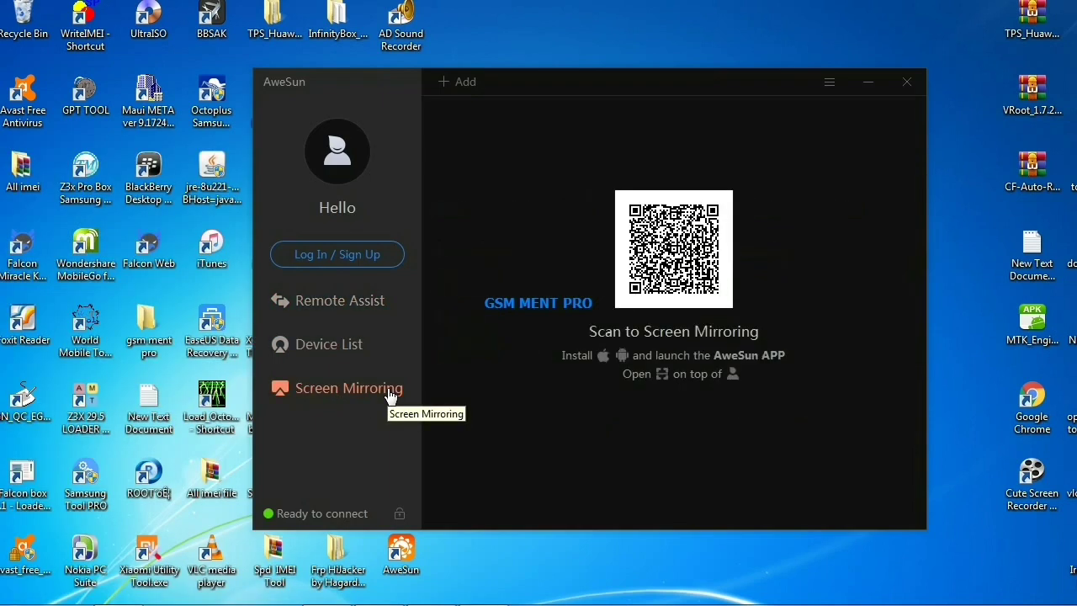